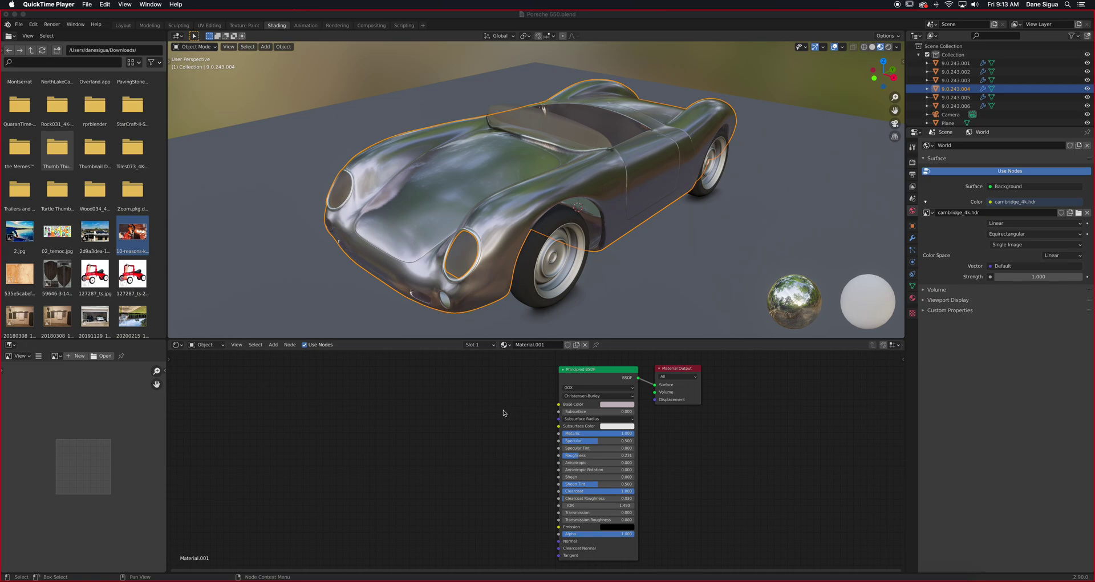
- Unwrap the selected car body mesh with Cube Projection in Edit Mode, and return to Object Mode
{"action": "left_click", "coordinate": [578, 201]}
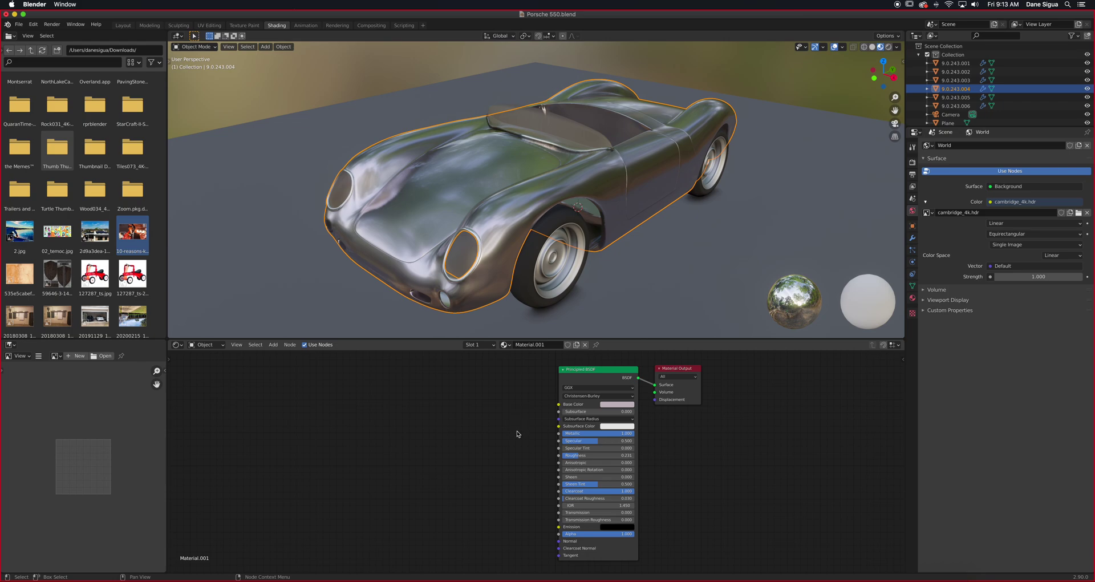
{"action": "middle_click_drag", "start_coordinate": [520, 268], "coordinate": [517, 253]}
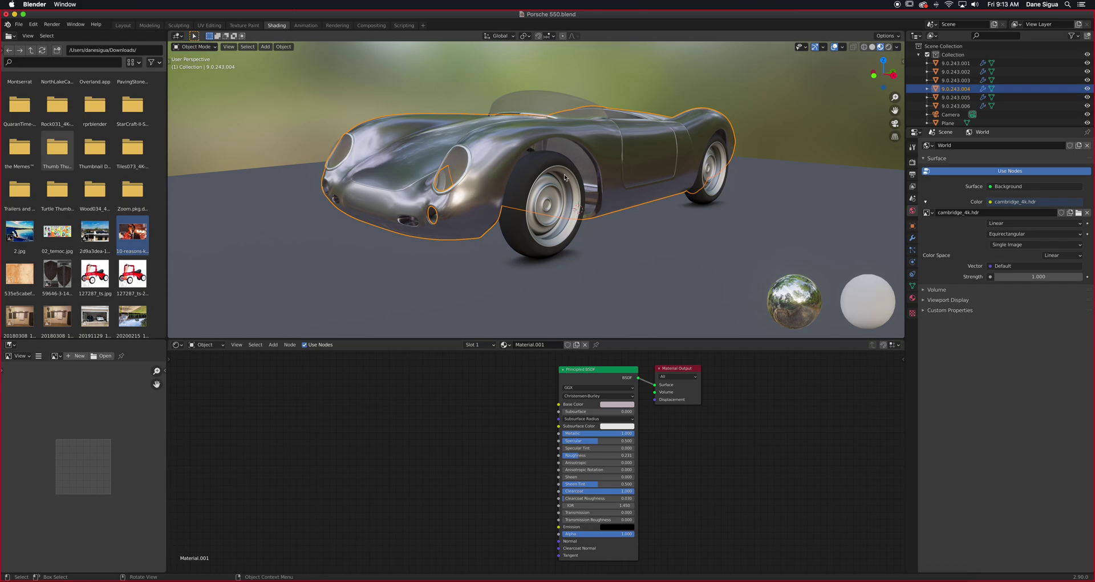
{"action": "middle_click_drag", "start_coordinate": [564, 177], "coordinate": [587, 153]}
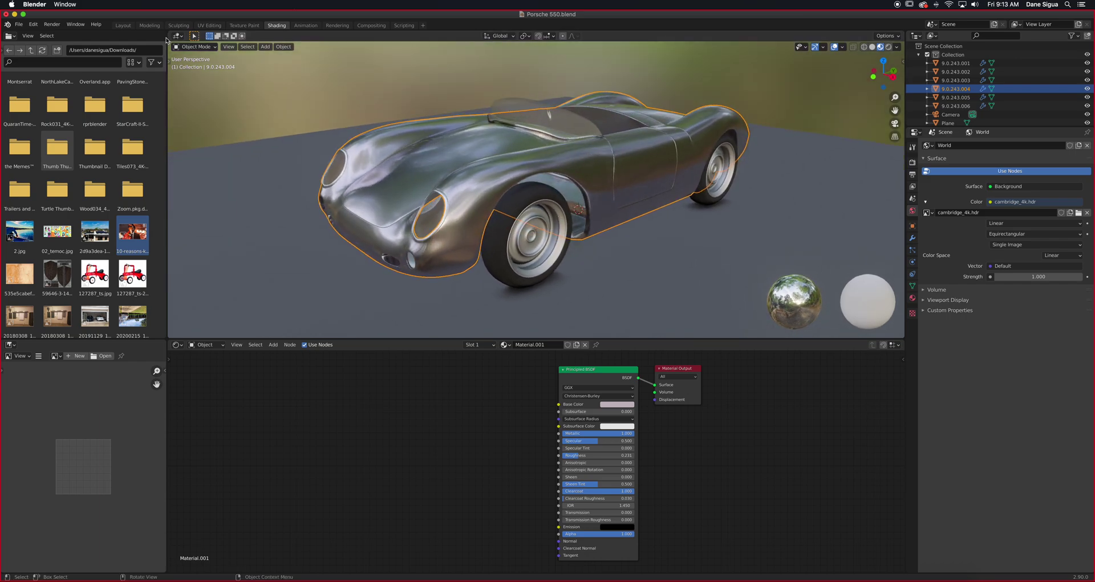
{"action": "key", "text": "Tab"}
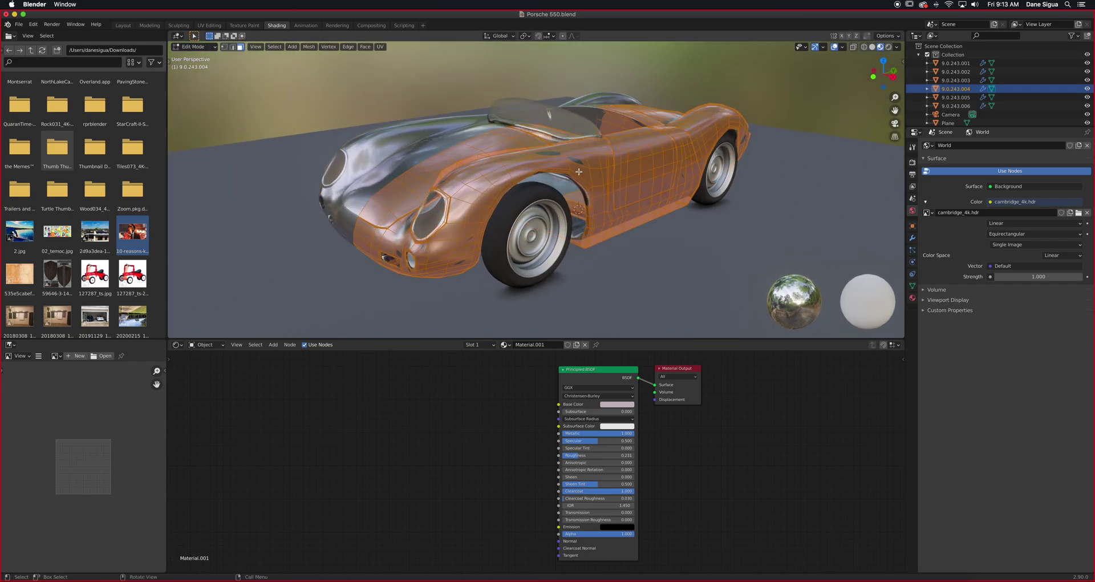
{"action": "key", "text": "u"}
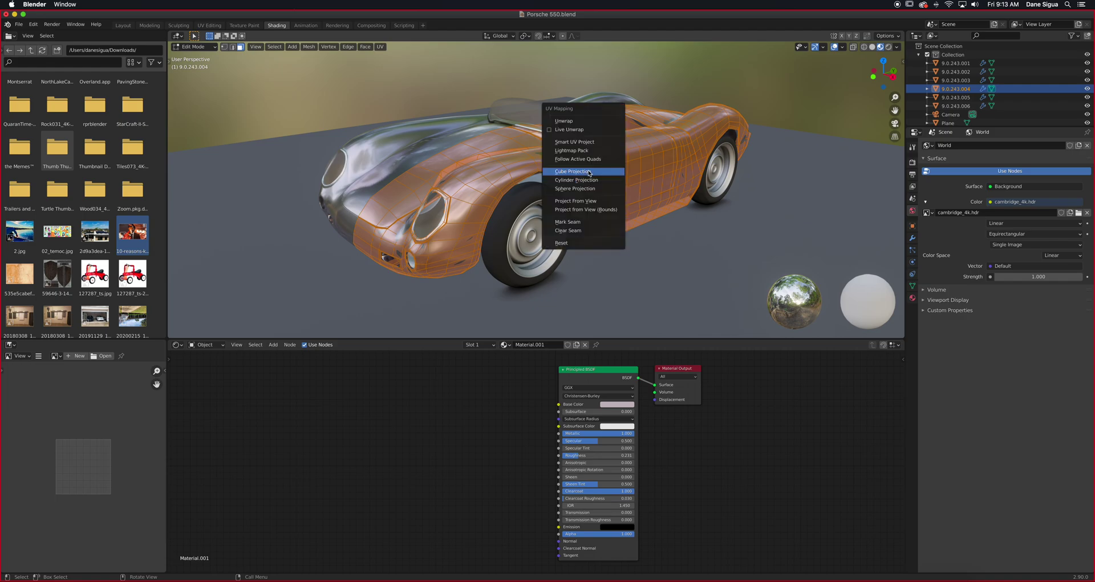
{"action": "left_click", "coordinate": [601, 171]}
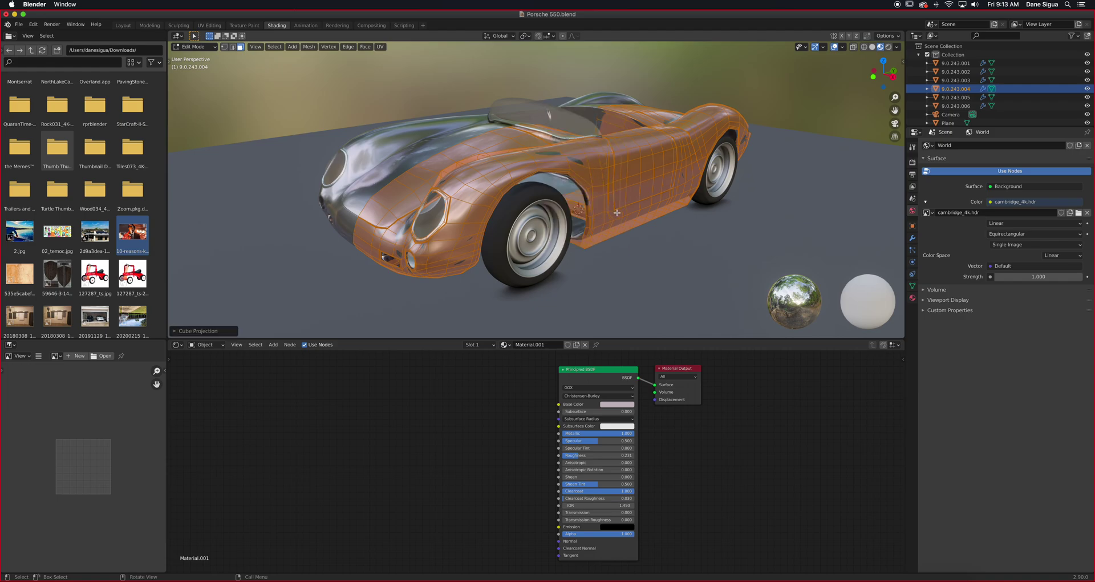
{"action": "key", "text": "u"}
{"action": "key", "text": "Tab"}
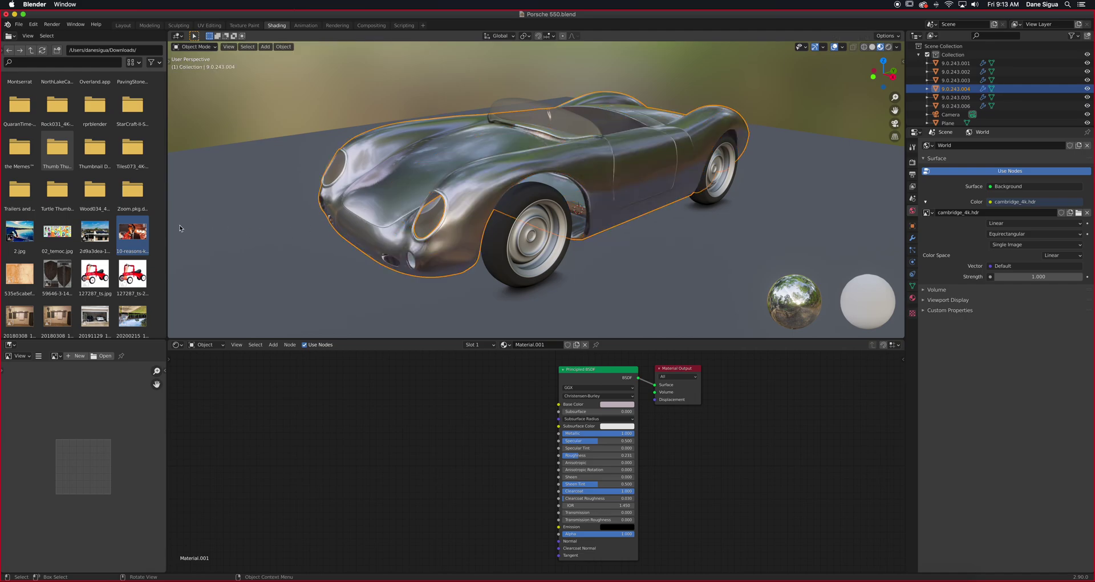
- Add the 10-reasons-keanu image from Downloads as a texture node, link its Color to Base Color and place it beside the Principled BSDF
{"action": "left_click_drag", "start_coordinate": [132, 232], "coordinate": [380, 393]}
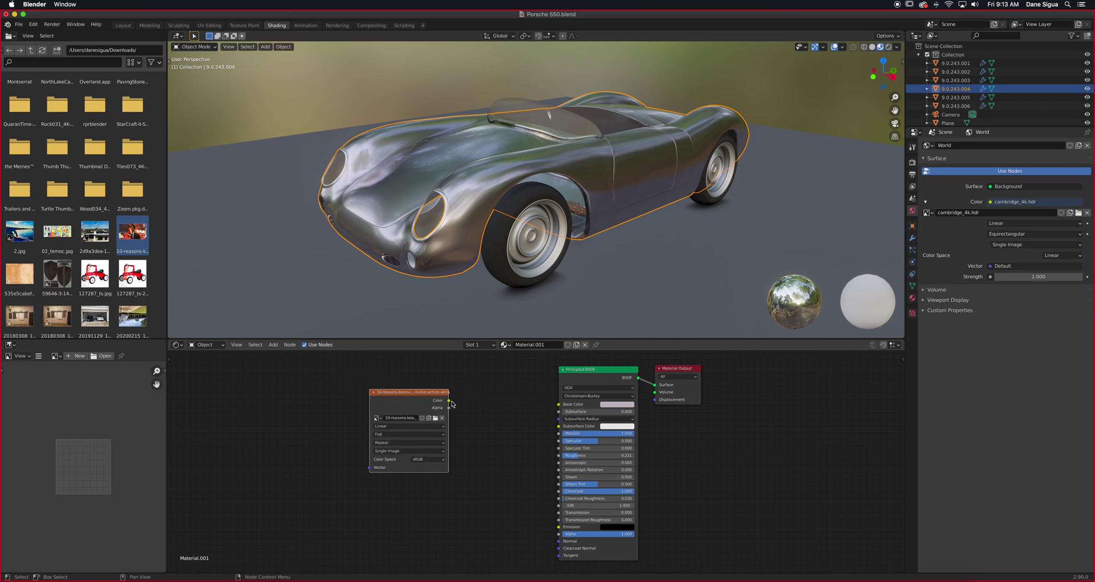
{"action": "left_click_drag", "start_coordinate": [449, 400], "coordinate": [558, 404]}
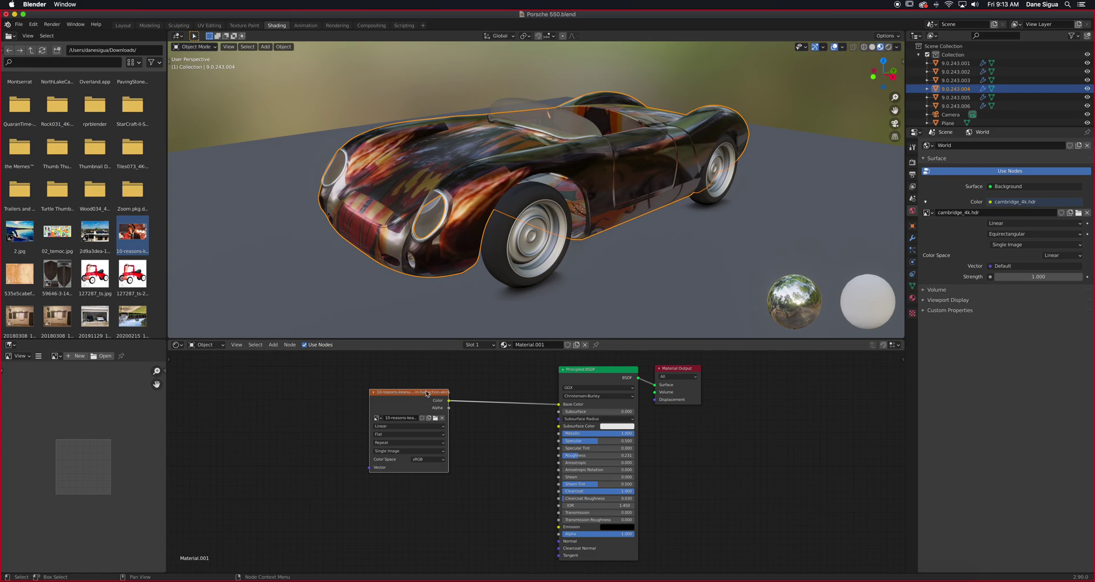
{"action": "left_click_drag", "start_coordinate": [417, 392], "coordinate": [505, 392]}
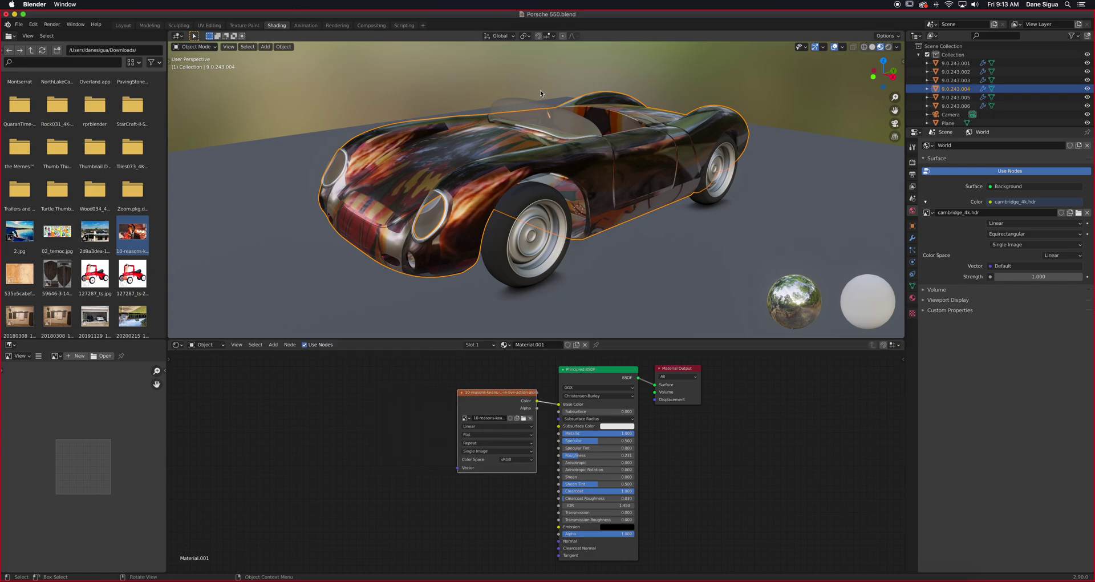
{"action": "middle_click_drag", "start_coordinate": [539, 90], "coordinate": [560, 117]}
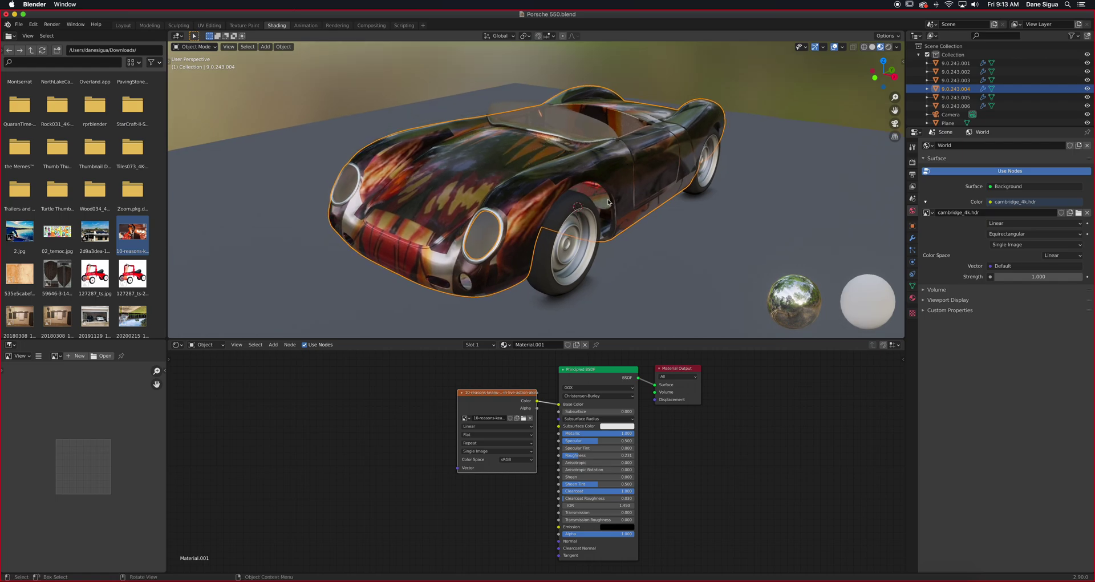
- Add a Texture Coordinate node ahead of the image texture node in the car body material
{"action": "left_click", "coordinate": [272, 344]}
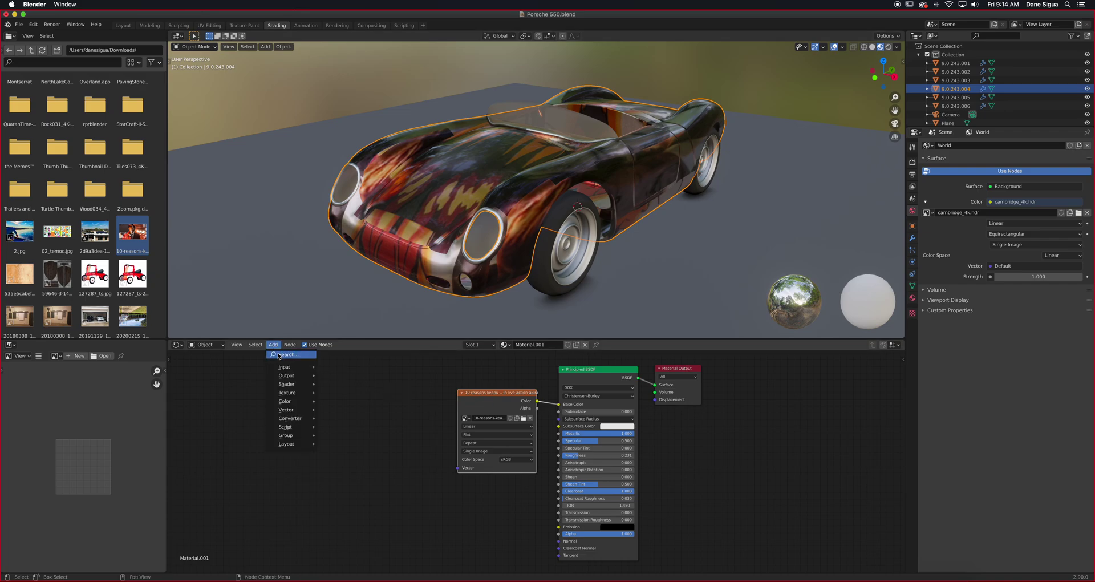
{"action": "mouse_move", "coordinate": [281, 371]}
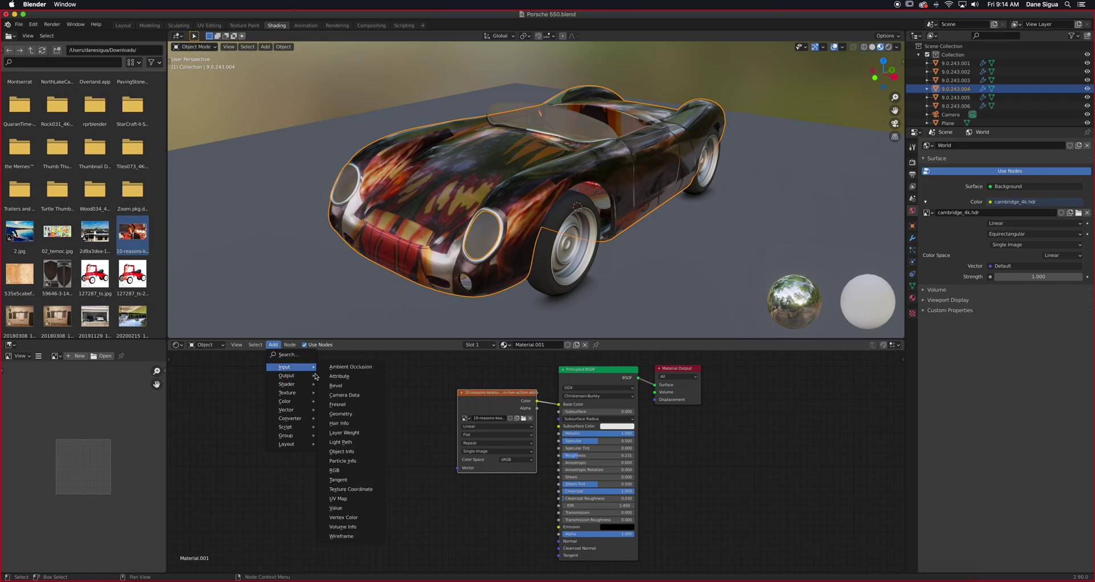
{"action": "left_click", "coordinate": [357, 489]}
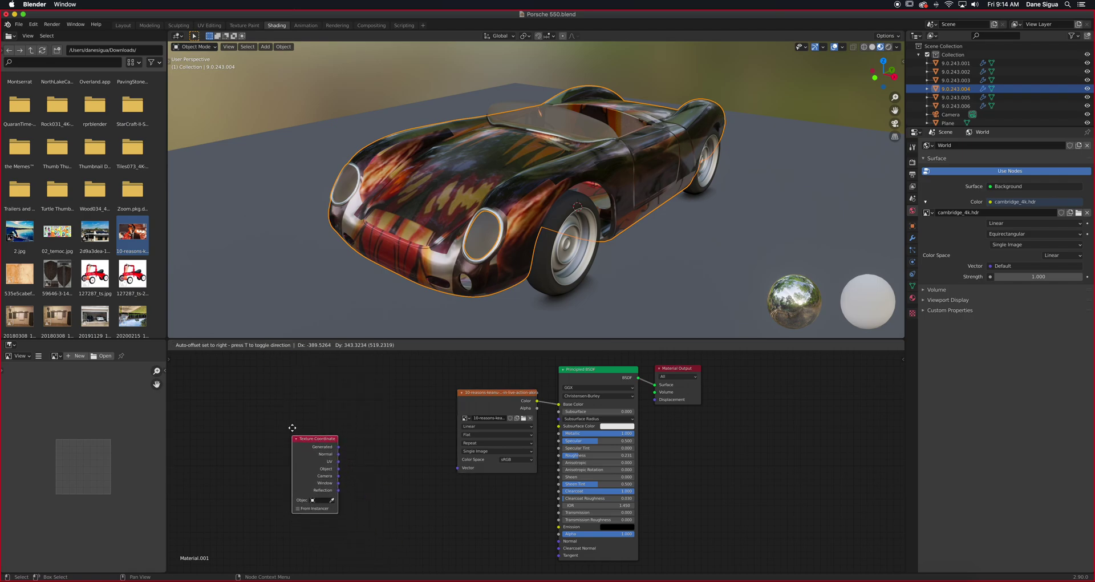
{"action": "left_click", "coordinate": [300, 386]}
- Add a Mapping node and route the Texture Coordinate UV output through it into the image texture's Vector input
{"action": "left_click", "coordinate": [273, 345]}
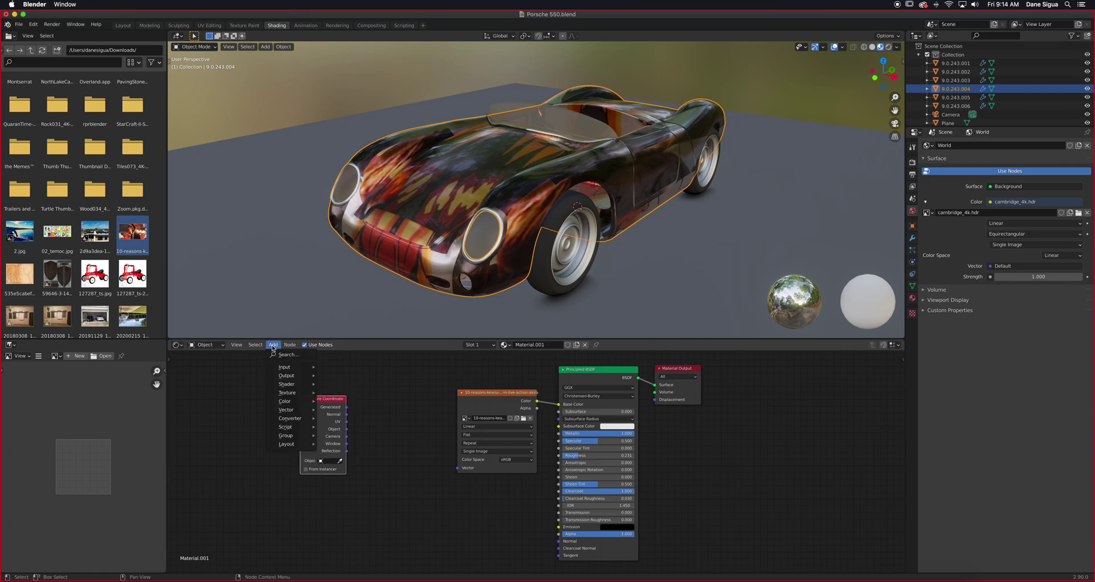
{"action": "mouse_move", "coordinate": [281, 411]}
{"action": "left_click", "coordinate": [345, 427]}
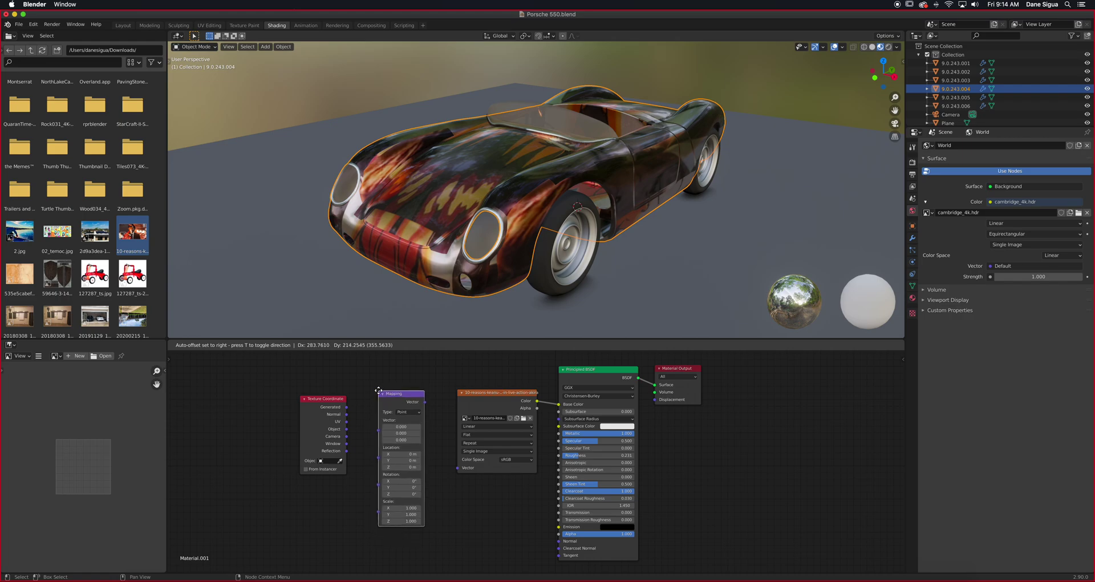
{"action": "left_click", "coordinate": [378, 391]}
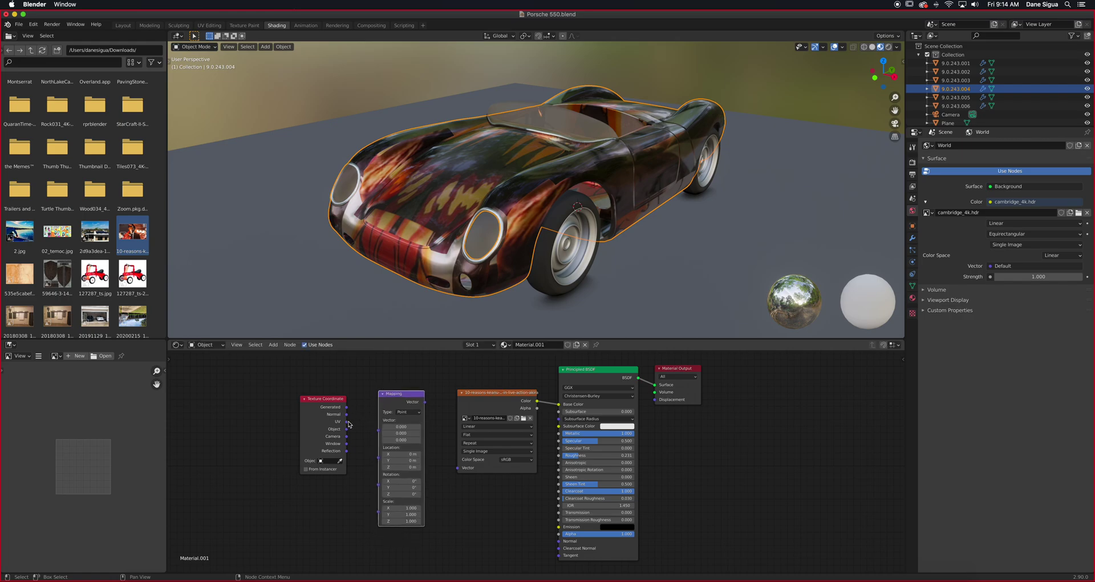
{"action": "left_click_drag", "start_coordinate": [346, 422], "coordinate": [457, 468]}
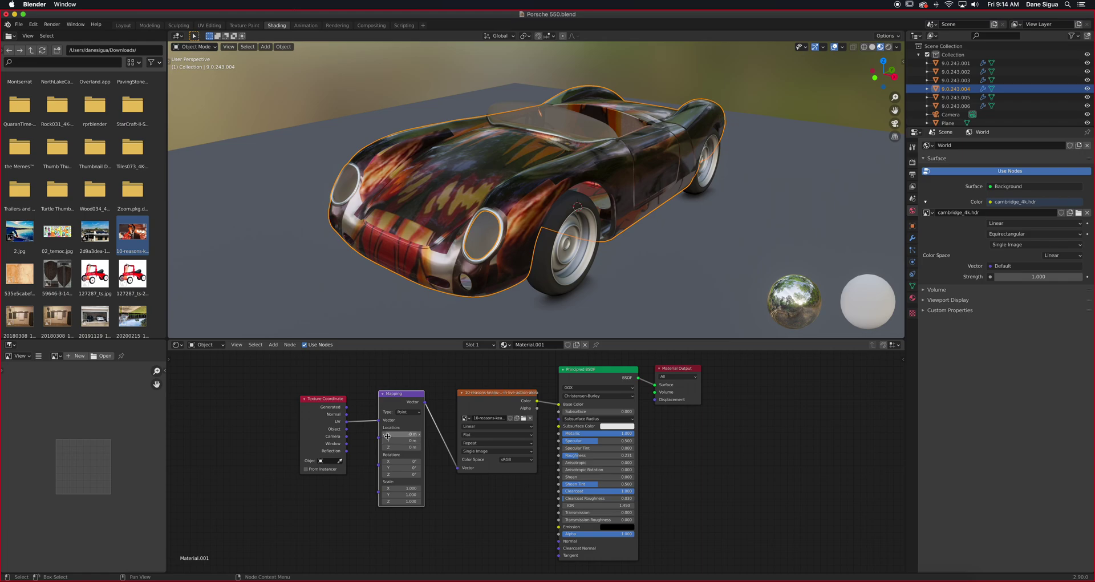
- Set the Mapping node's X and Y scale to 2
{"action": "left_click_drag", "start_coordinate": [402, 434], "coordinate": [393, 468]}
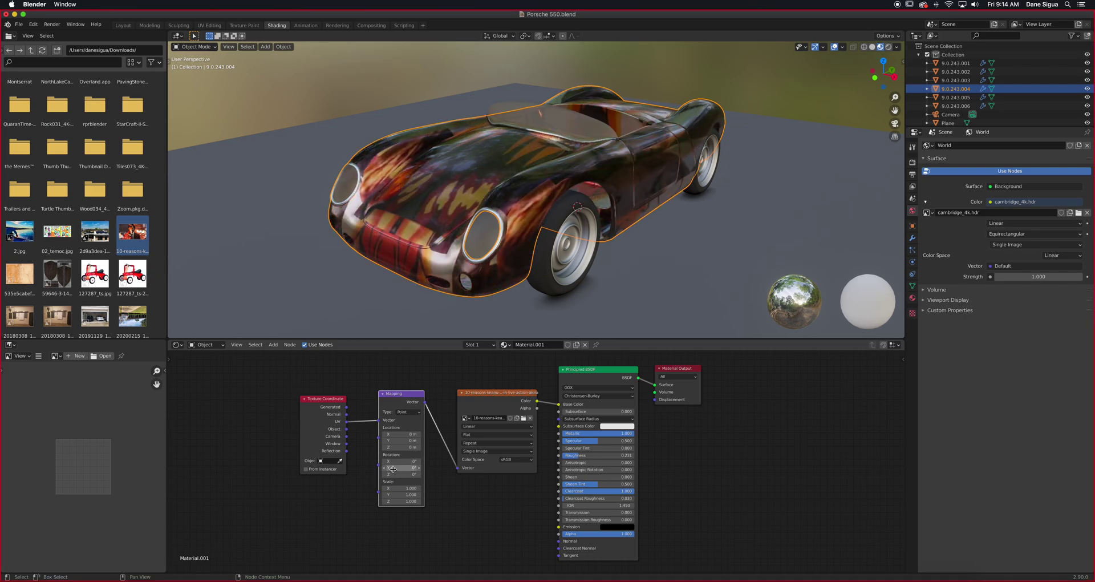
{"action": "middle_click_drag", "start_coordinate": [627, 188], "coordinate": [675, 186]}
{"action": "scroll", "coordinate": [419, 448], "scroll_direction": "up", "scroll_amount": 5}
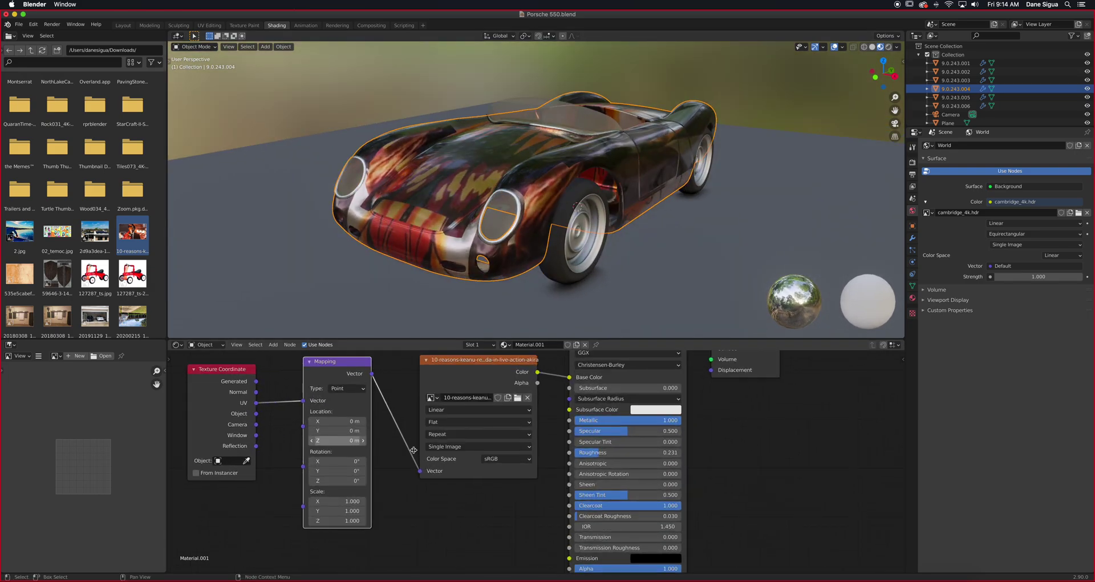
{"action": "left_click", "coordinate": [506, 459]}
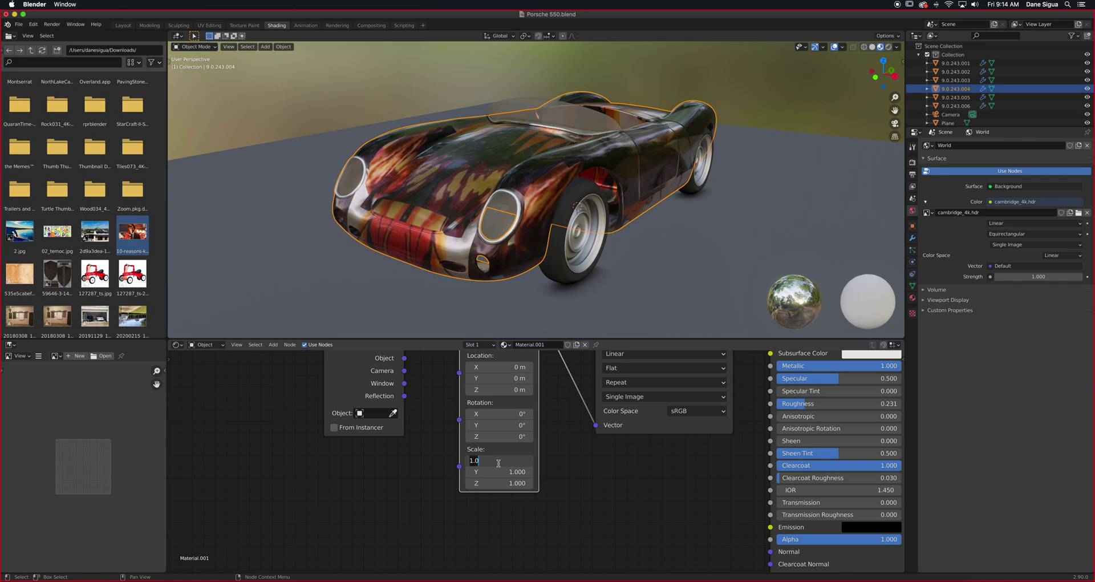
{"action": "type", "text": "2"}
{"action": "key", "text": "Return"}
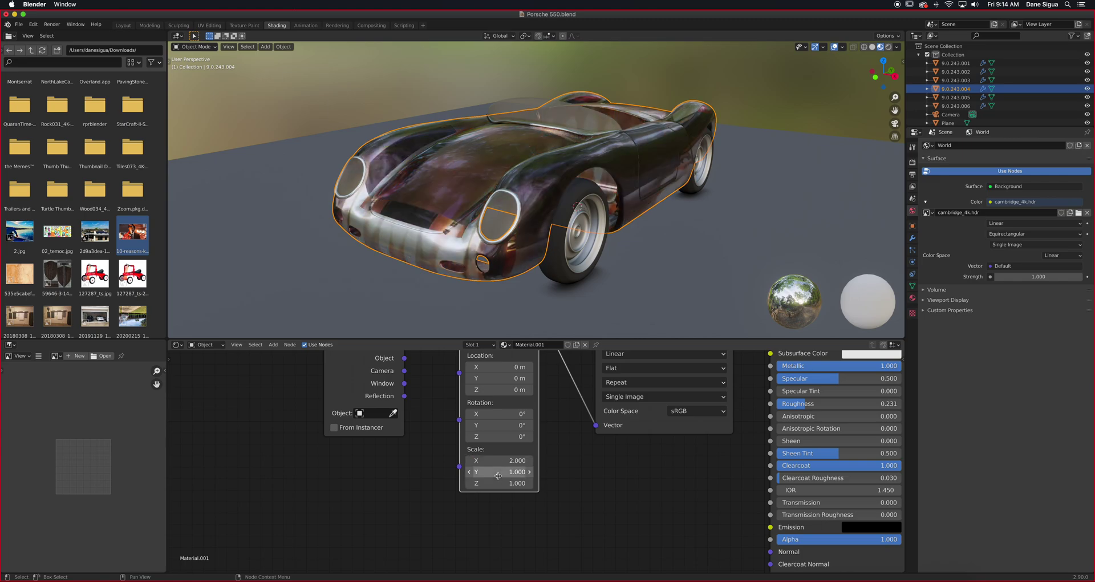
{"action": "left_click", "coordinate": [497, 471]}
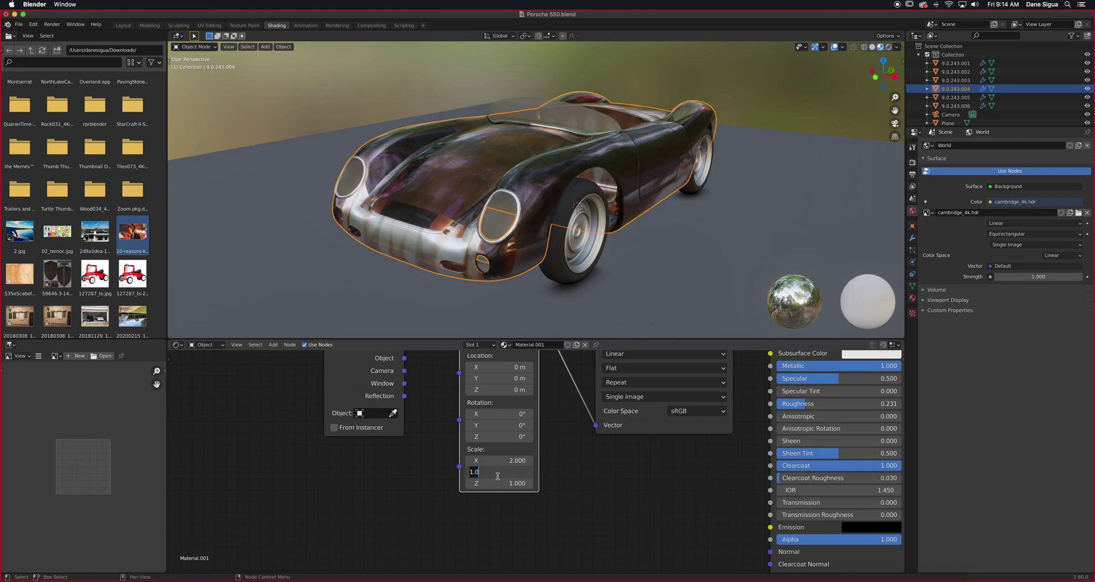
{"action": "type", "text": "2"}
{"action": "key", "text": "Return"}
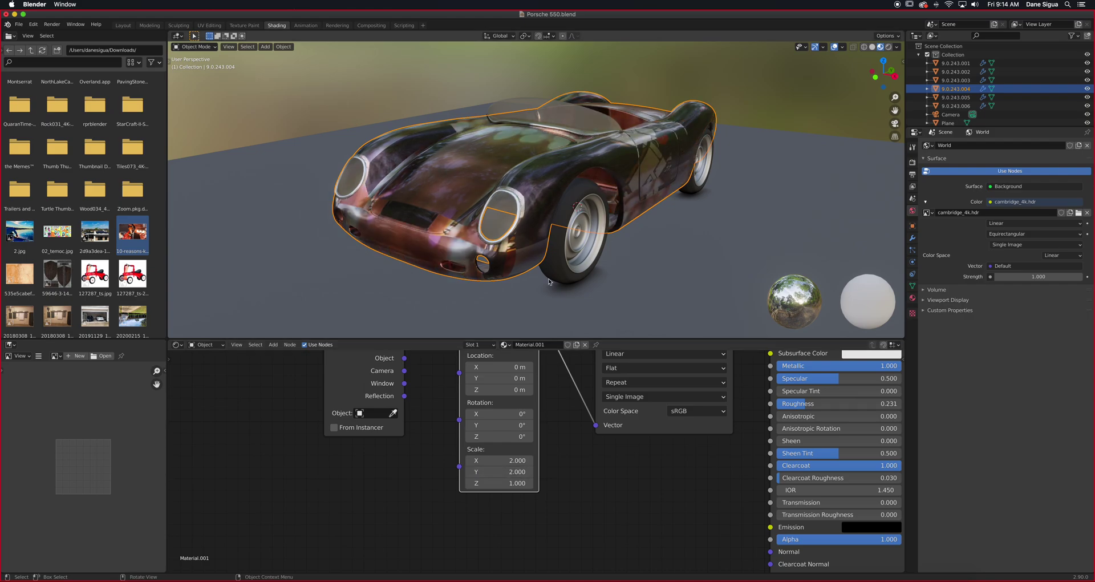
- Try different Y scale values on the Mapping node, including 3.6 and 6.2, and set it back to 2
{"action": "left_click", "coordinate": [497, 472]}
{"action": "type", "text": "3.6"}
{"action": "key", "text": "Return"}
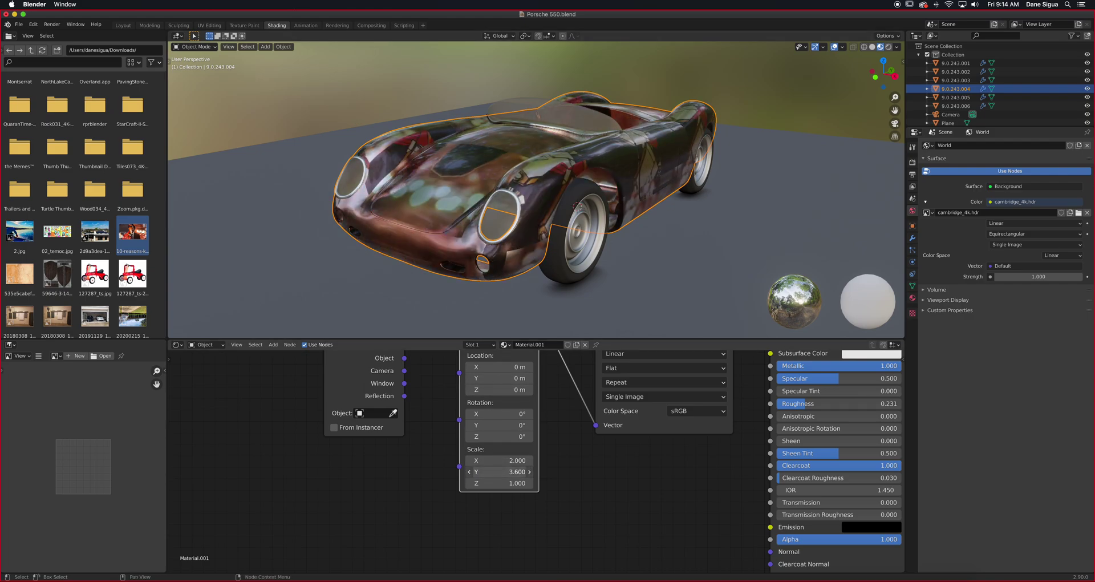
{"action": "left_click", "coordinate": [497, 471]}
{"action": "type", "text": "1.4"}
{"action": "key", "text": "Return"}
{"action": "left_click", "coordinate": [497, 472]}
{"action": "type", "text": "4.4"}
{"action": "key", "text": "Return"}
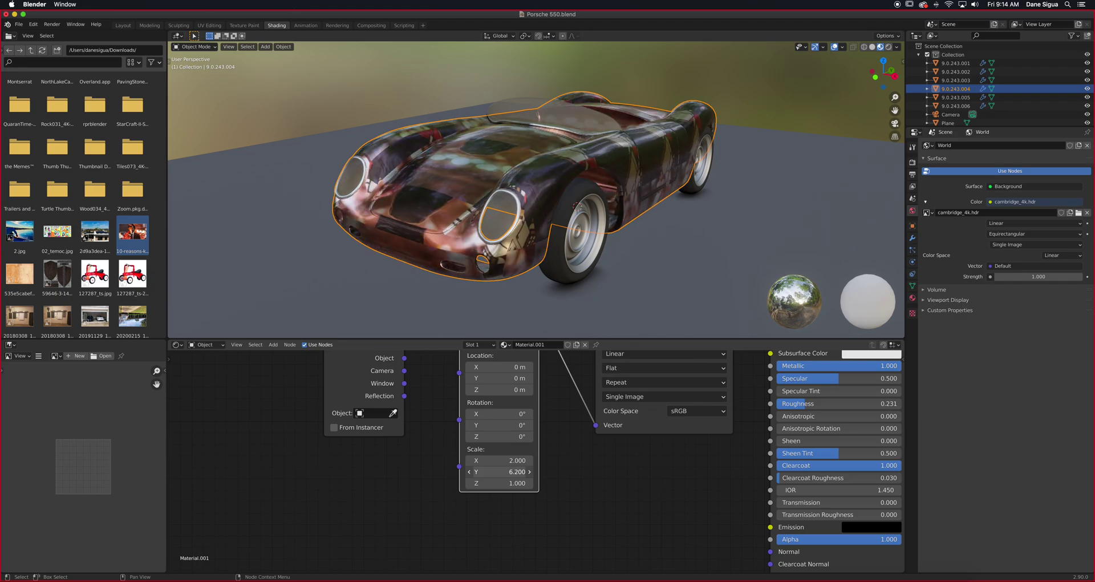
{"action": "left_click", "coordinate": [497, 472]}
{"action": "type", "text": "9.6"}
{"action": "key", "text": "Return"}
{"action": "left_click", "coordinate": [497, 471]}
{"action": "type", "text": "2"}
{"action": "key", "text": "Return"}
{"action": "scroll", "coordinate": [624, 193], "scroll_direction": "down", "scroll_amount": 2}
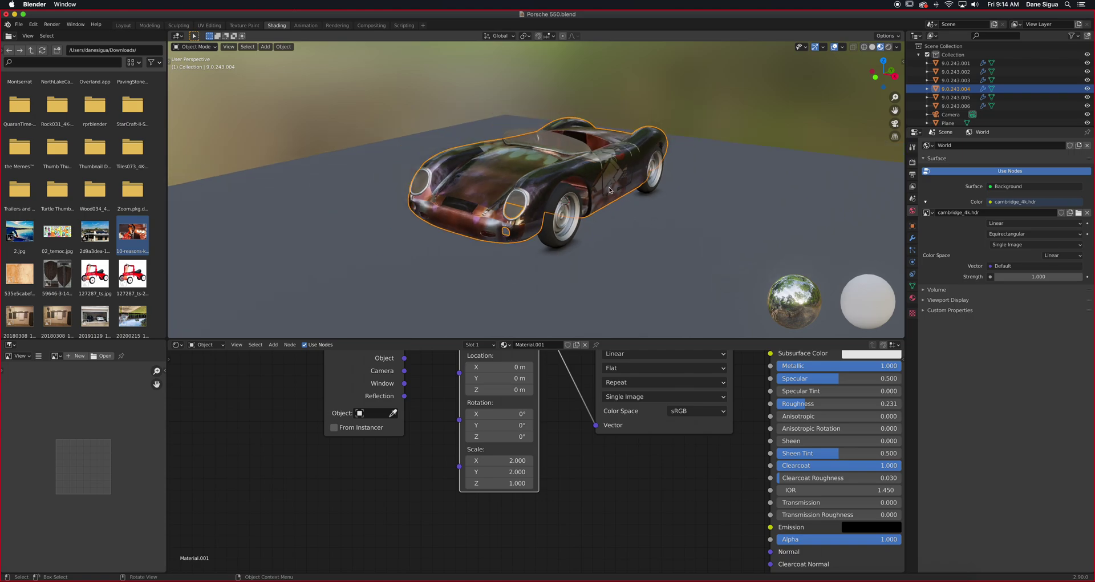
{"action": "middle_click_drag", "start_coordinate": [624, 193], "coordinate": [582, 198]}
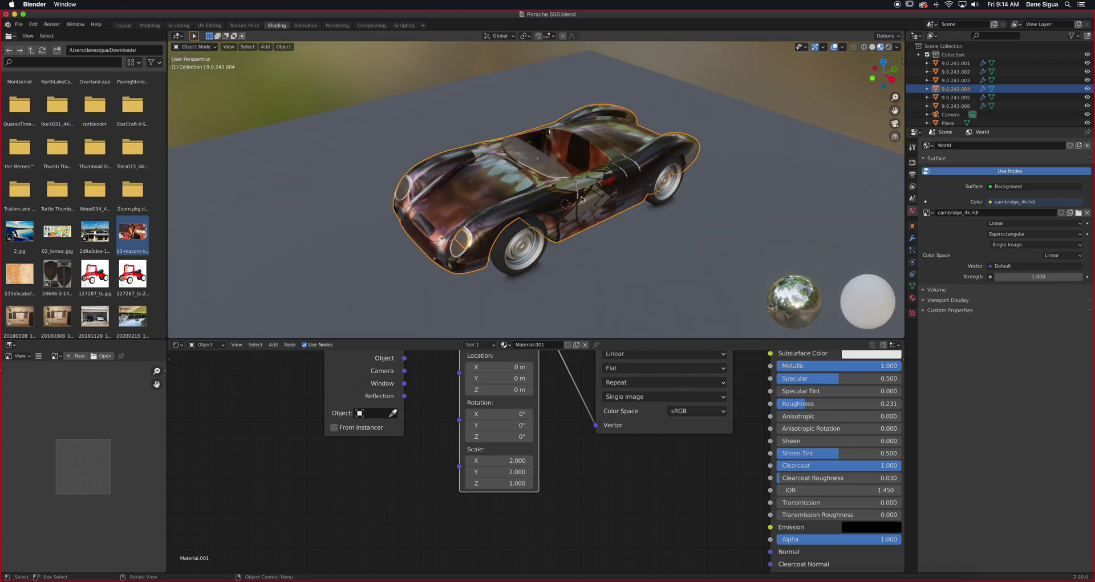
{"action": "scroll", "coordinate": [525, 383], "scroll_direction": "down", "scroll_amount": 3}
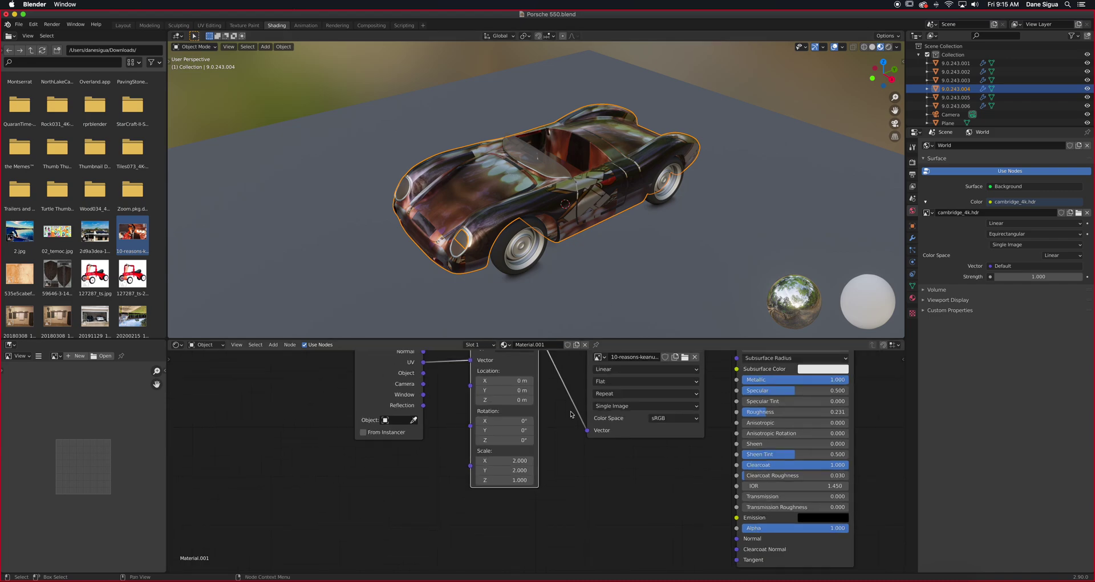
{"action": "middle_click_drag", "start_coordinate": [524, 383], "coordinate": [375, 408]}
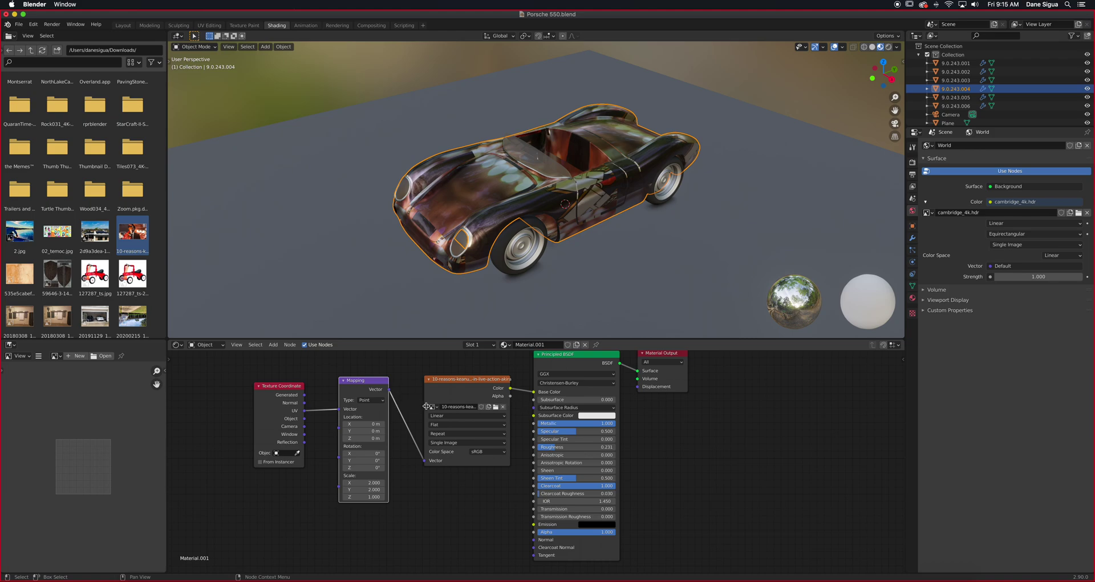
{"action": "scroll", "coordinate": [464, 438], "scroll_direction": "down", "scroll_amount": 1}
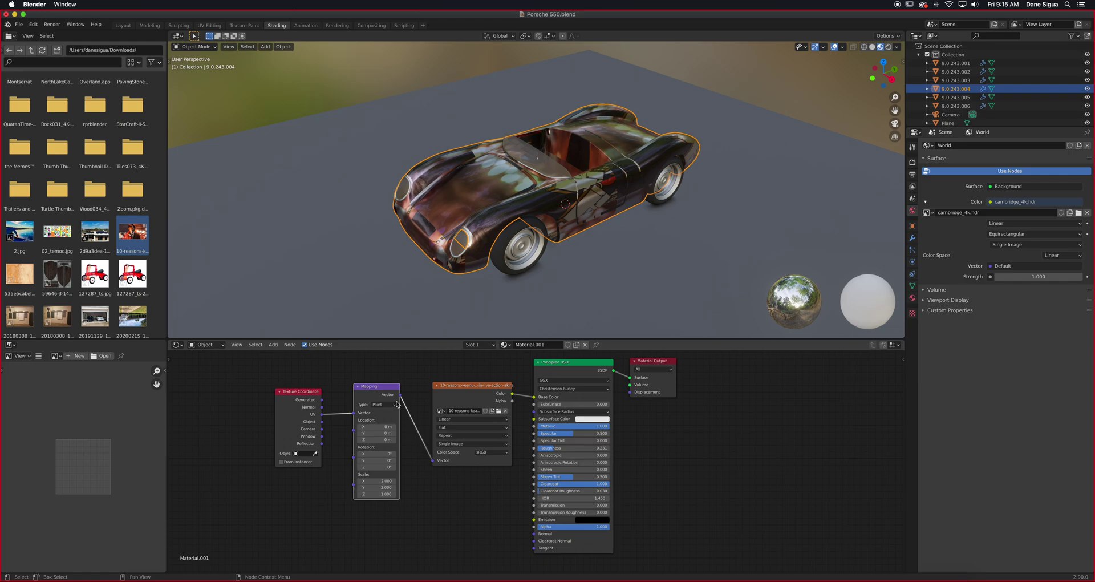
{"action": "left_click_drag", "start_coordinate": [400, 394], "coordinate": [442, 514]}
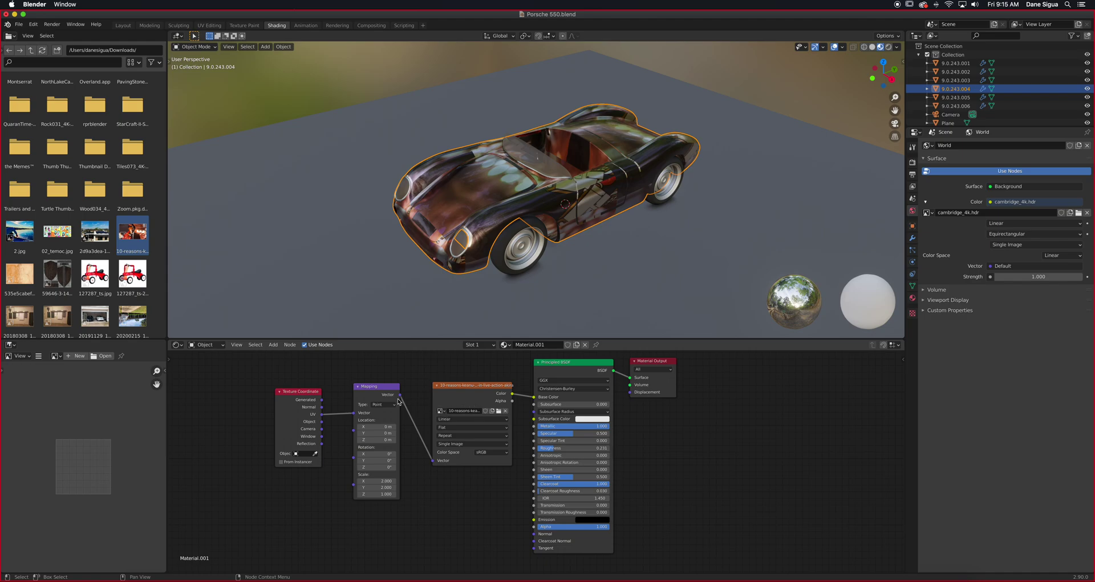
{"action": "left_click_drag", "start_coordinate": [399, 394], "coordinate": [432, 550]}
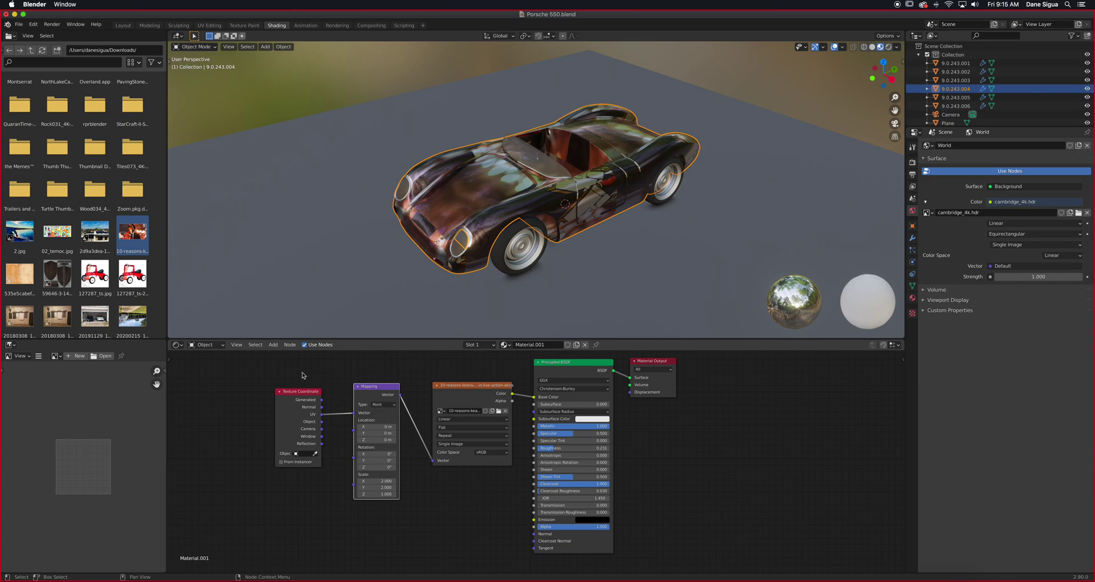
- Delete the Texture Coordinate and Mapping nodes, and select the remaining image texture node
{"action": "left_click_drag", "start_coordinate": [294, 370], "coordinate": [374, 427]}
{"action": "key", "text": "x"}
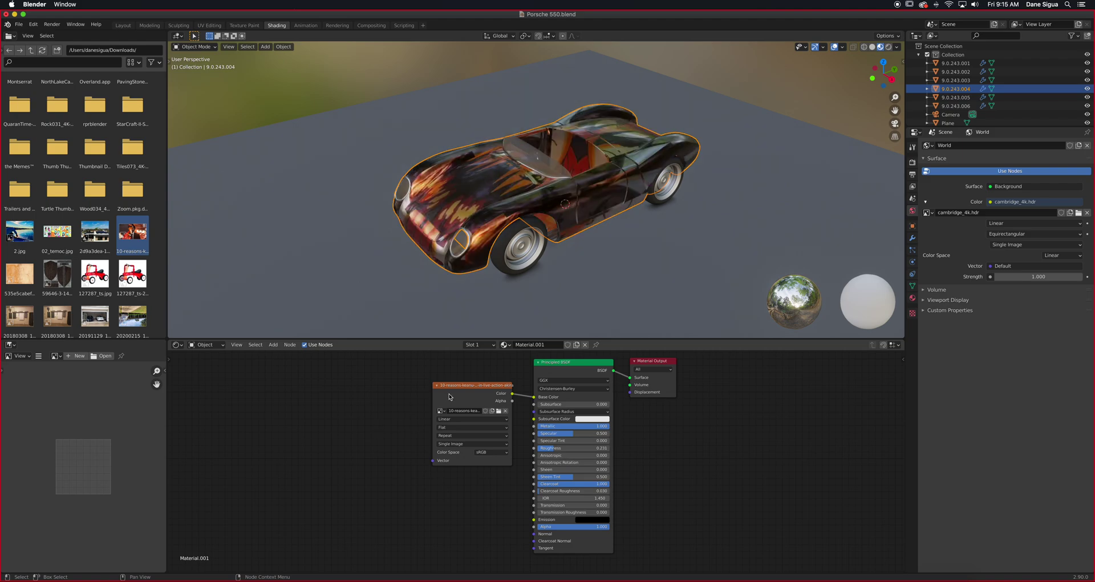
{"action": "left_click", "coordinate": [462, 386]}
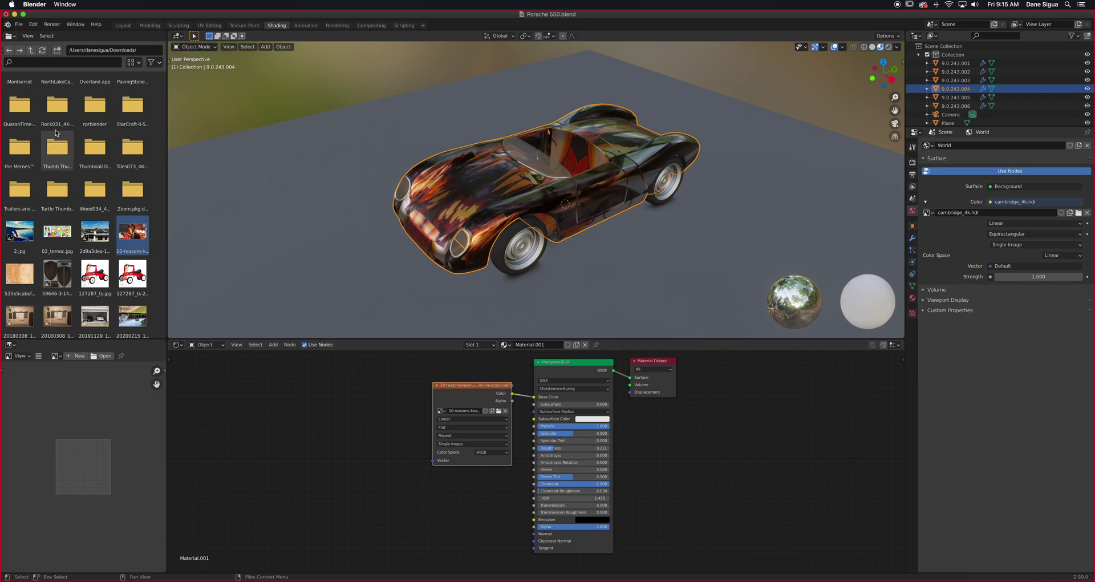
- Find the Node Wrangler add-on in the preferences by searching for "Node", enable it, and close the preferences
{"action": "left_click", "coordinate": [33, 25]}
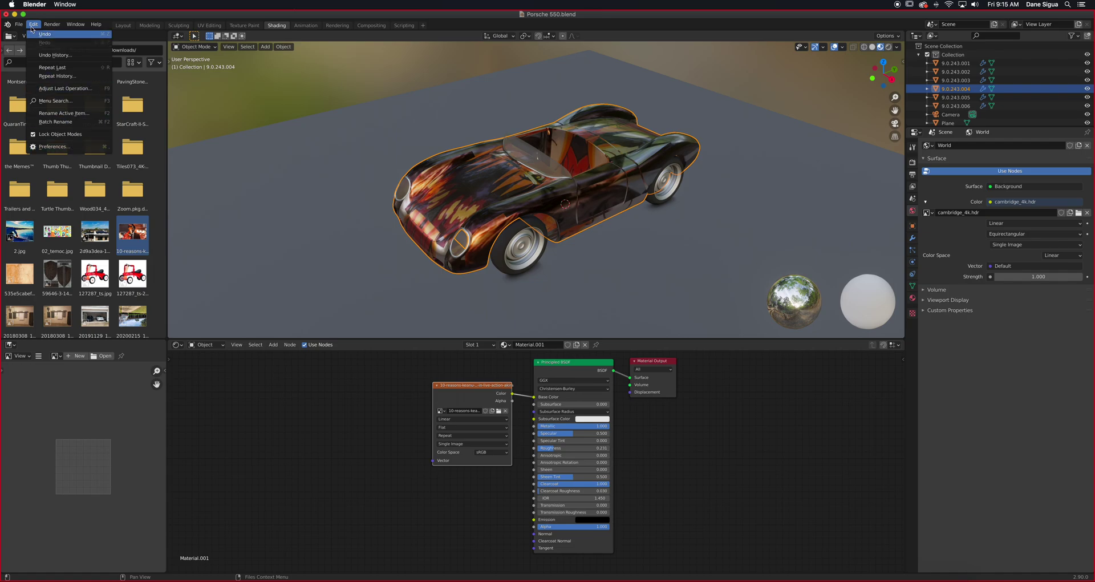
{"action": "left_click", "coordinate": [63, 148]}
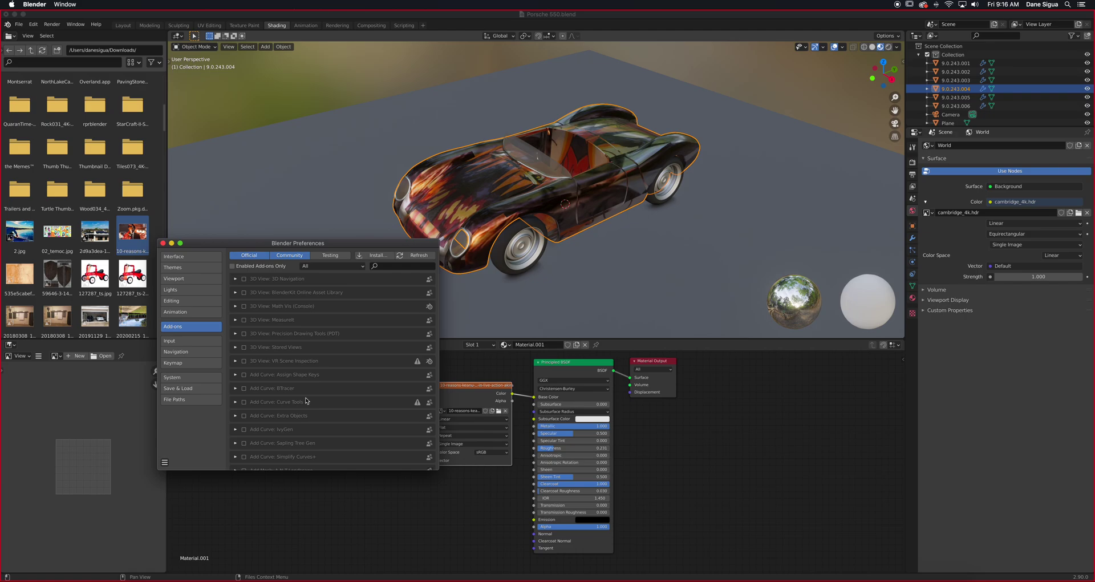
{"action": "scroll", "coordinate": [317, 353], "scroll_direction": "down", "scroll_amount": 3}
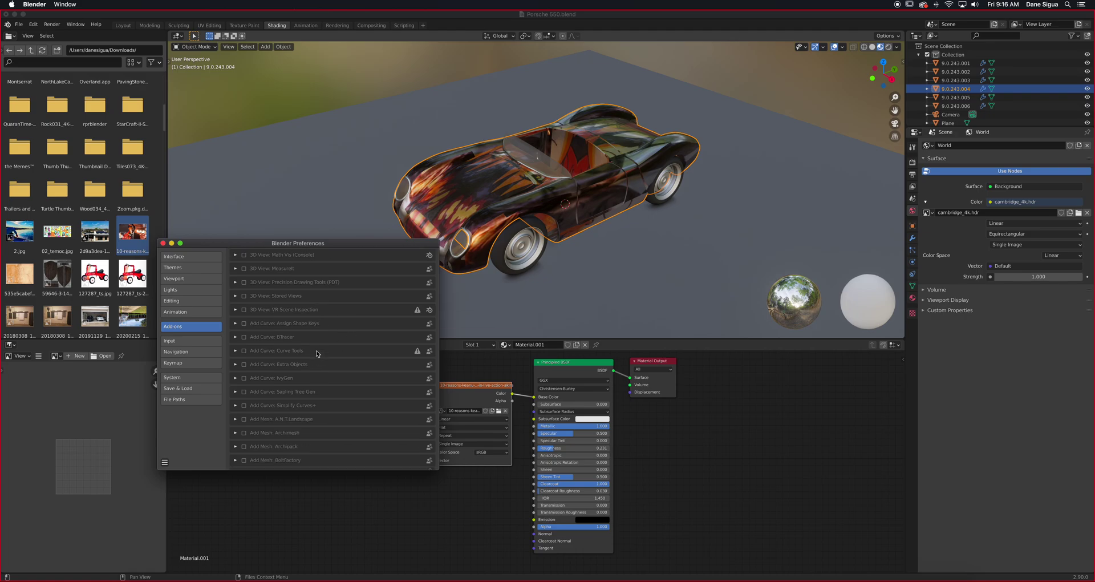
{"action": "scroll", "coordinate": [317, 354], "scroll_direction": "down", "scroll_amount": 5}
{"action": "scroll", "coordinate": [317, 353], "scroll_direction": "down", "scroll_amount": 10}
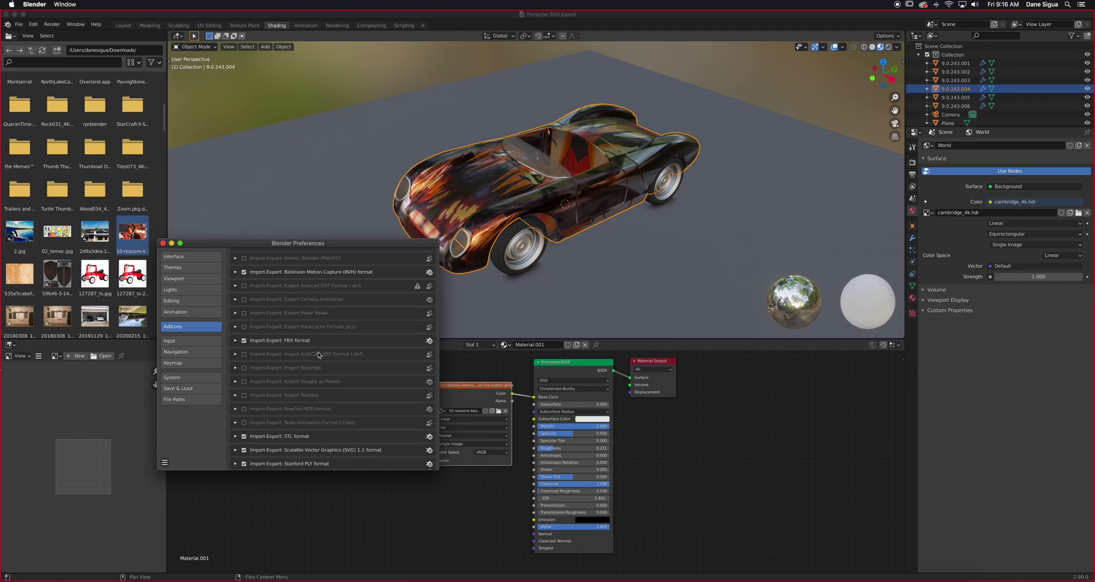
{"action": "scroll", "coordinate": [319, 359], "scroll_direction": "up", "scroll_amount": 5}
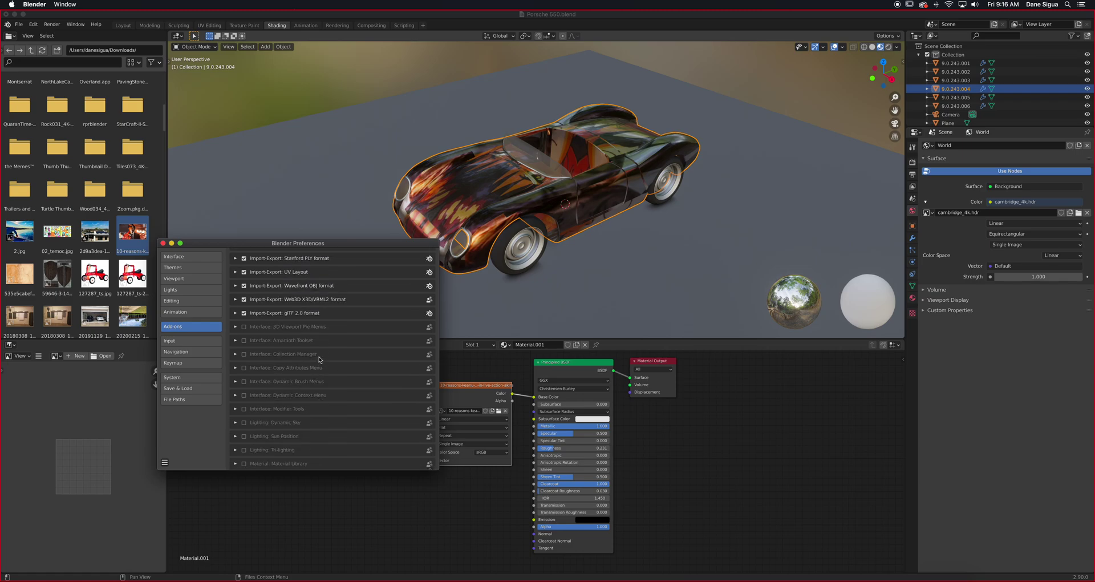
{"action": "scroll", "coordinate": [319, 359], "scroll_direction": "up", "scroll_amount": 15}
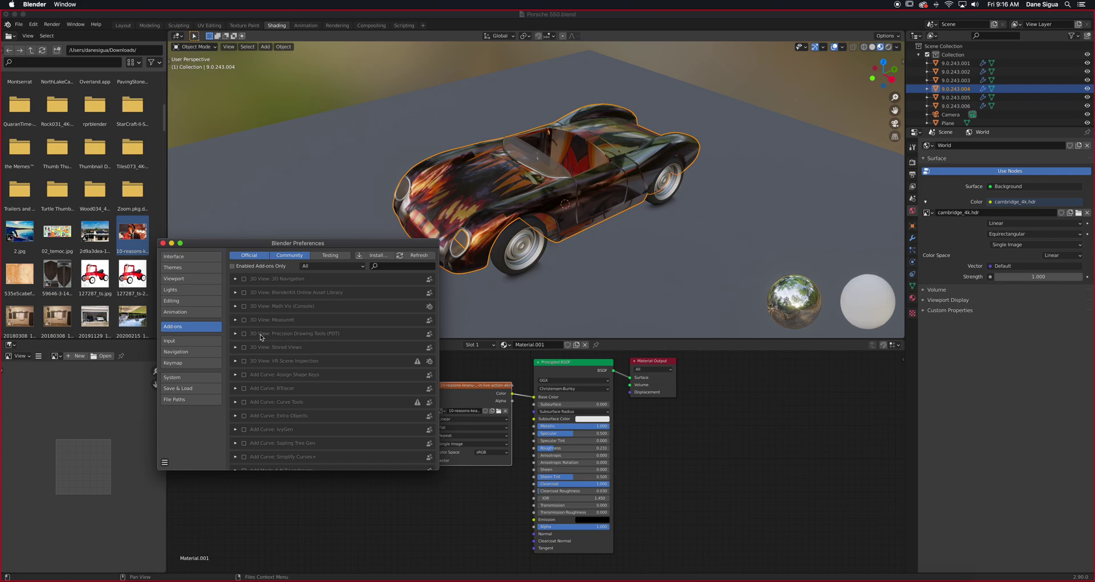
{"action": "left_click", "coordinate": [391, 266]}
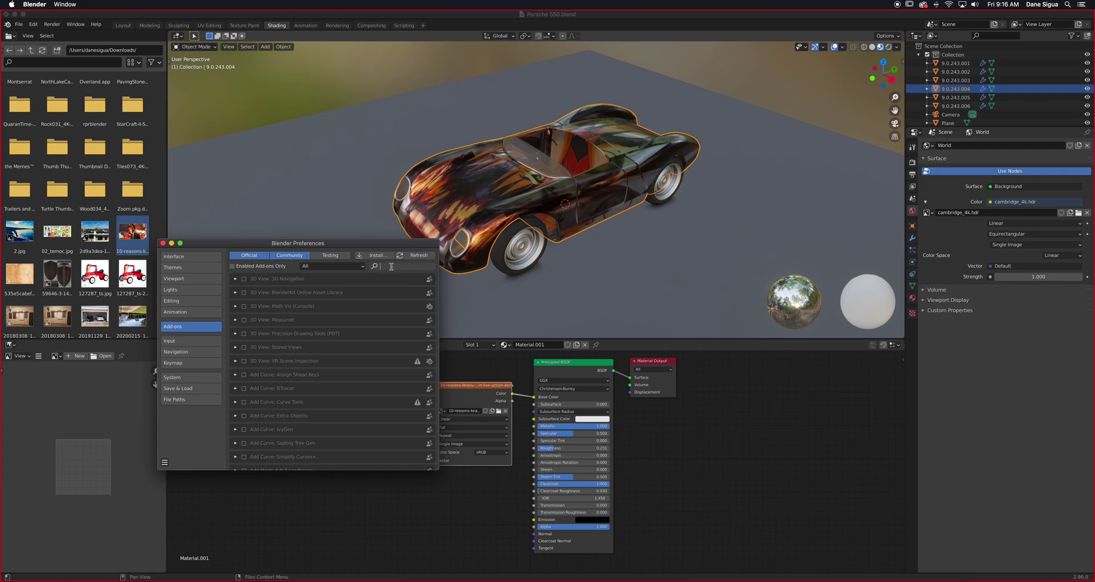
{"action": "type", "text": "Node"}
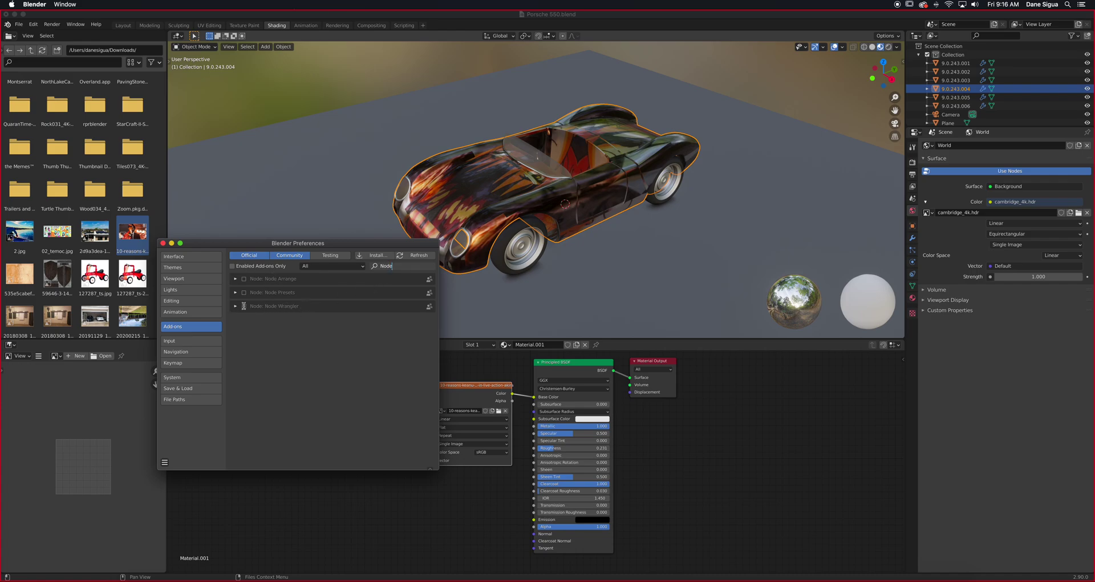
{"action": "left_click", "coordinate": [244, 306]}
{"action": "left_click", "coordinate": [244, 305]}
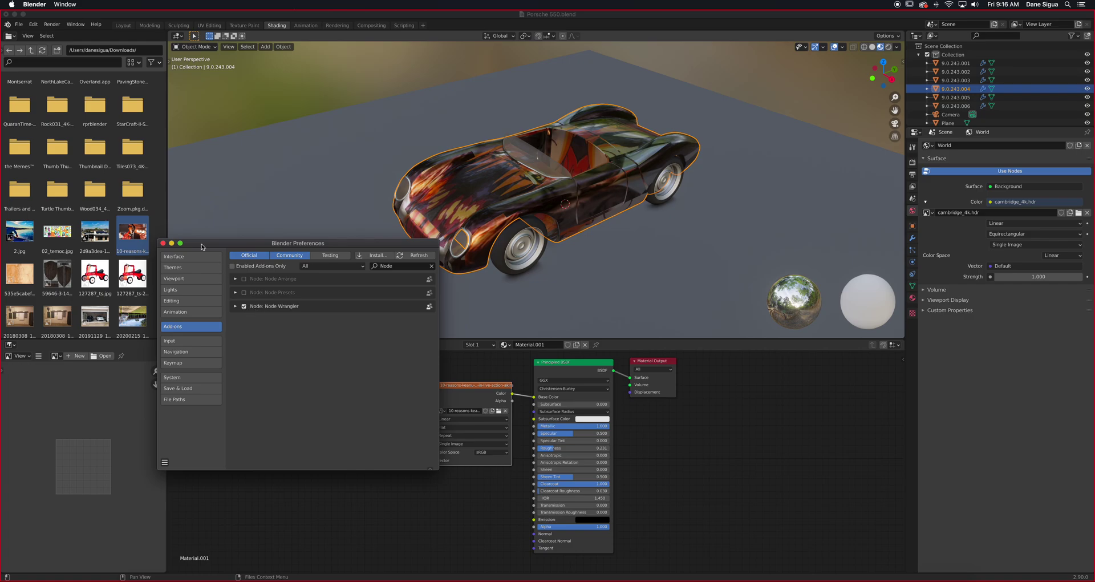
{"action": "left_click", "coordinate": [162, 243]}
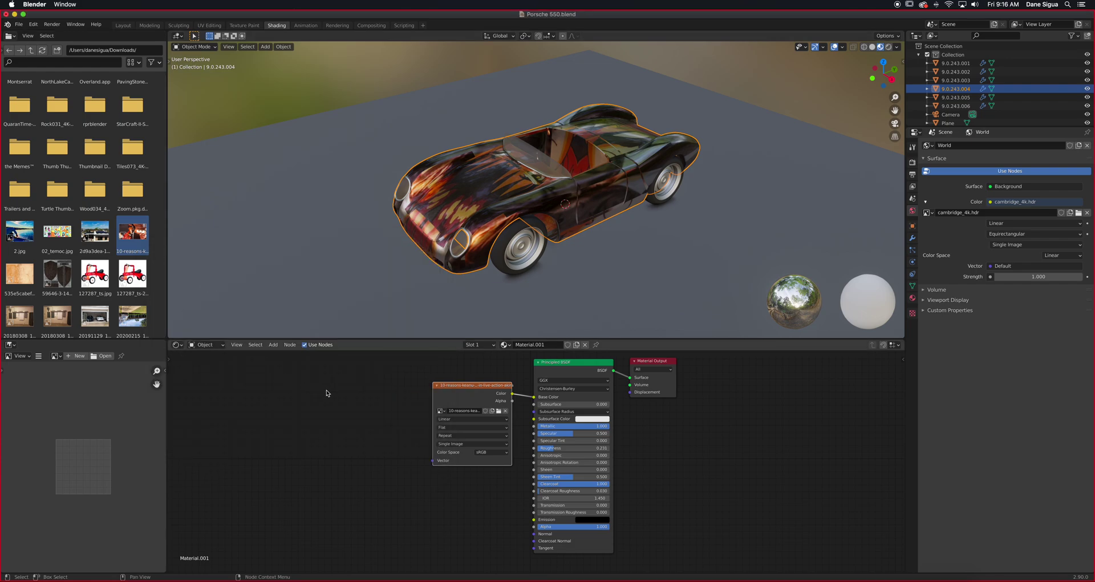
- Add connected Texture Coordinate and Mapping nodes to the image texture with Node Wrangler, and move both up level with the image texture
{"action": "left_click", "coordinate": [479, 360]}
{"action": "left_click", "coordinate": [481, 390]}
{"action": "key", "text": "ctrl+t"}
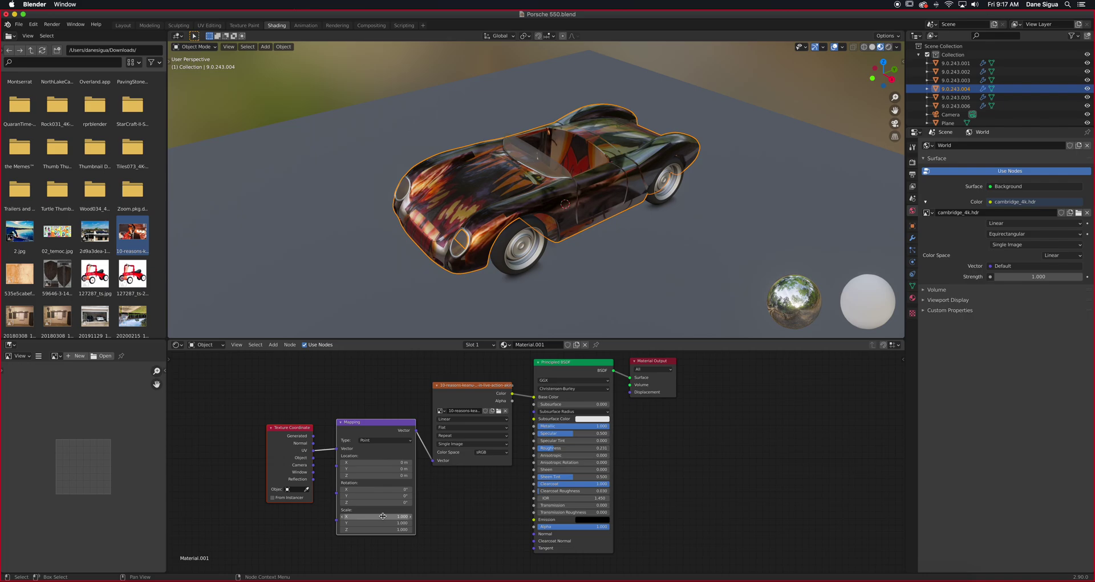
{"action": "mouse_move", "coordinate": [376, 516]}
{"action": "left_mouse_down"}
{"action": "mouse_move", "coordinate": [399, 516]}
{"action": "mouse_move", "coordinate": [376, 516]}
{"action": "left_mouse_up"}
{"action": "left_click_drag", "start_coordinate": [398, 426], "coordinate": [390, 388]}
- Select the Texture Coordinate and Mapping nodes together
{"action": "left_click", "coordinate": [656, 363]}
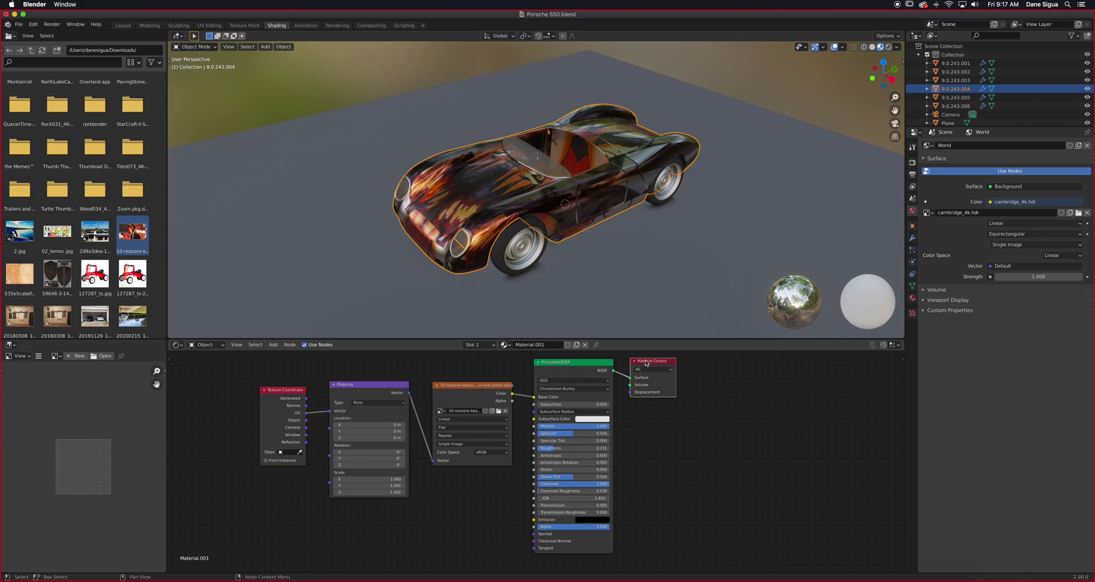
{"action": "left_click", "coordinate": [372, 392]}
{"action": "left_click_drag", "start_coordinate": [263, 375], "coordinate": [352, 391]}
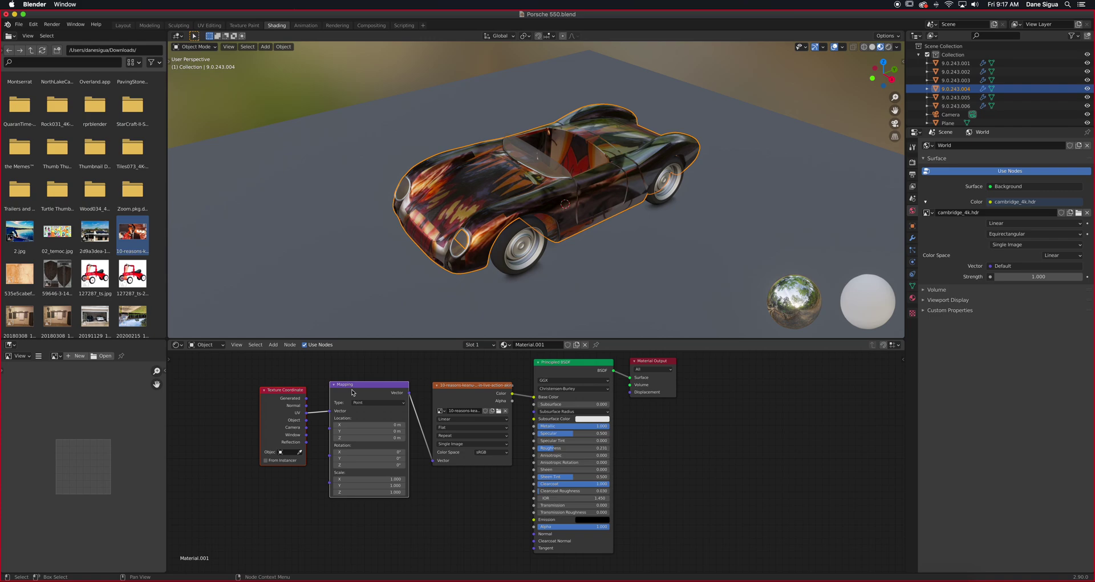